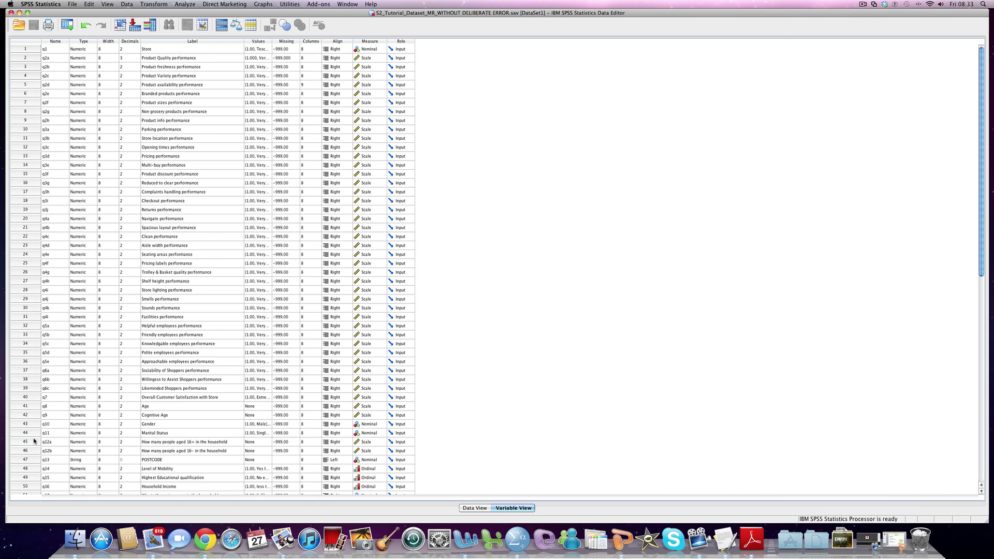
- Select the q12a and q12b variable rows (45–46) and open the Transform menu
scroll(35, 441, "down", 5)
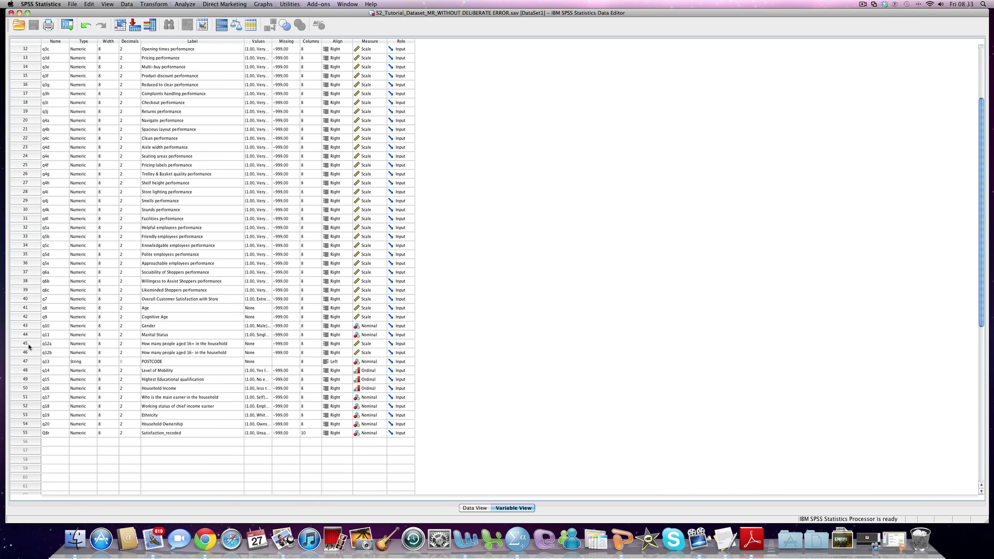
left_click_drag(30, 344, 30, 353)
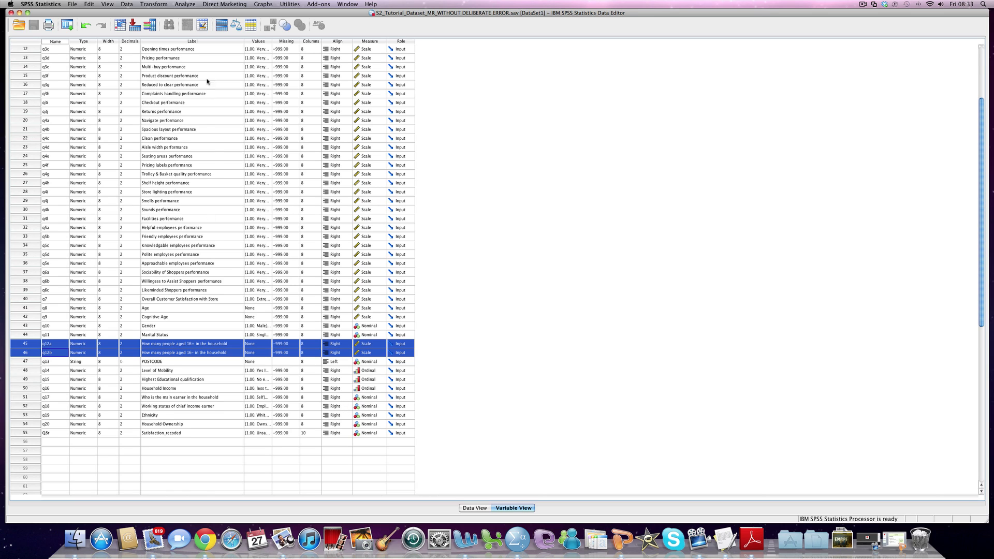
left_click(155, 5)
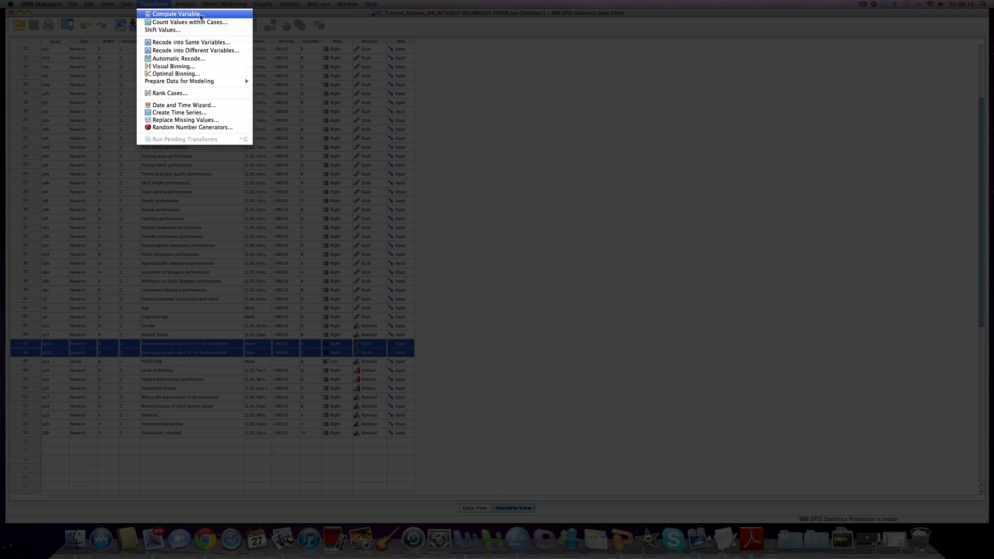
- Start Compute Variable and enter Tot_Peop as the target variable name
left_click(201, 16)
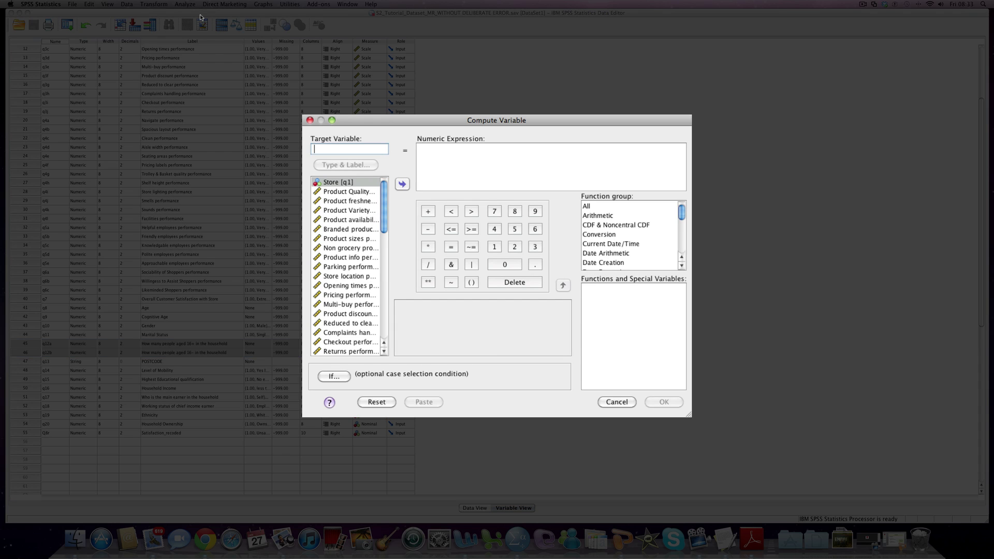
left_click_drag(376, 127, 342, 100)
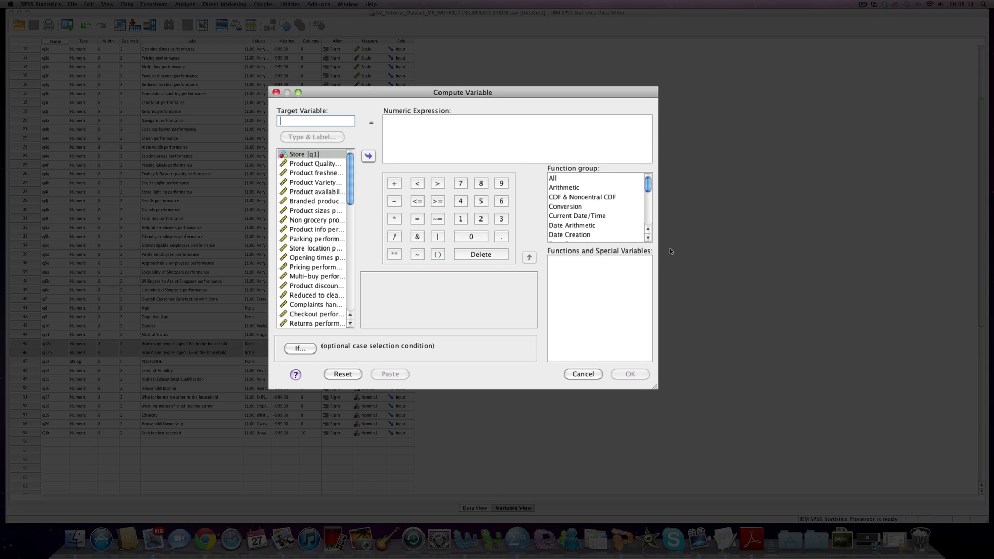
type("Tot_Peop")
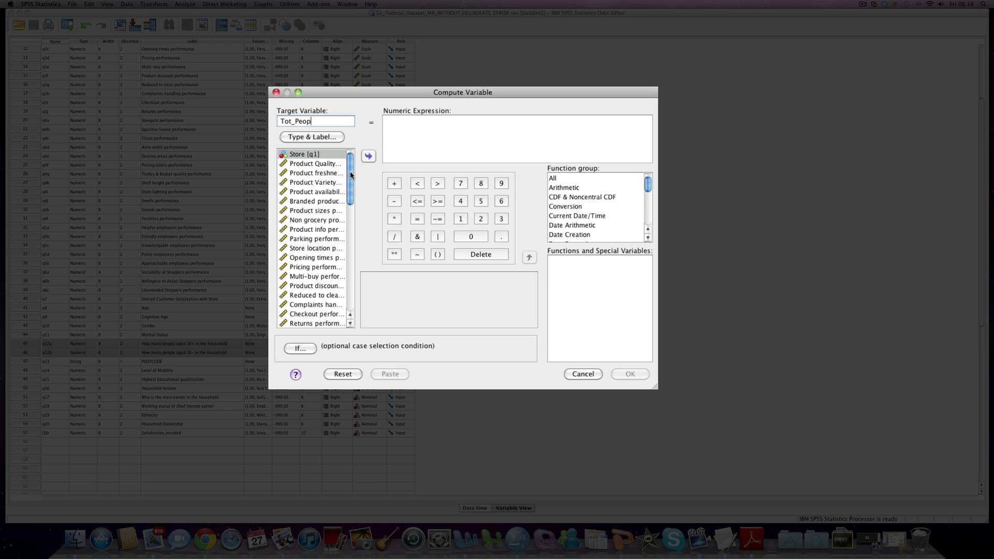
- Build the numeric expression (q12a + q12b) using brackets, the variable list and the plus key
left_click_drag(350, 175, 350, 253)
scroll(350, 252, "down", 5)
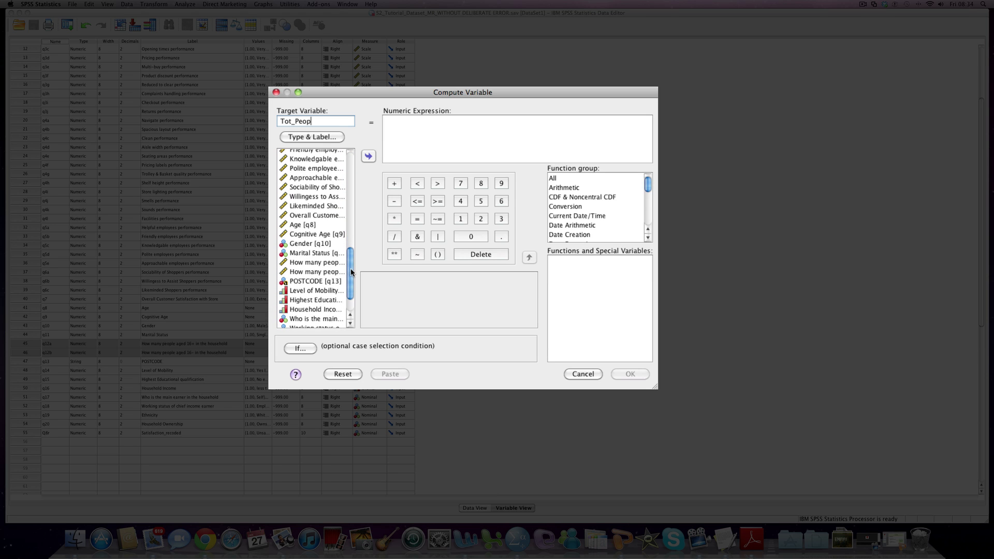
left_click(311, 263)
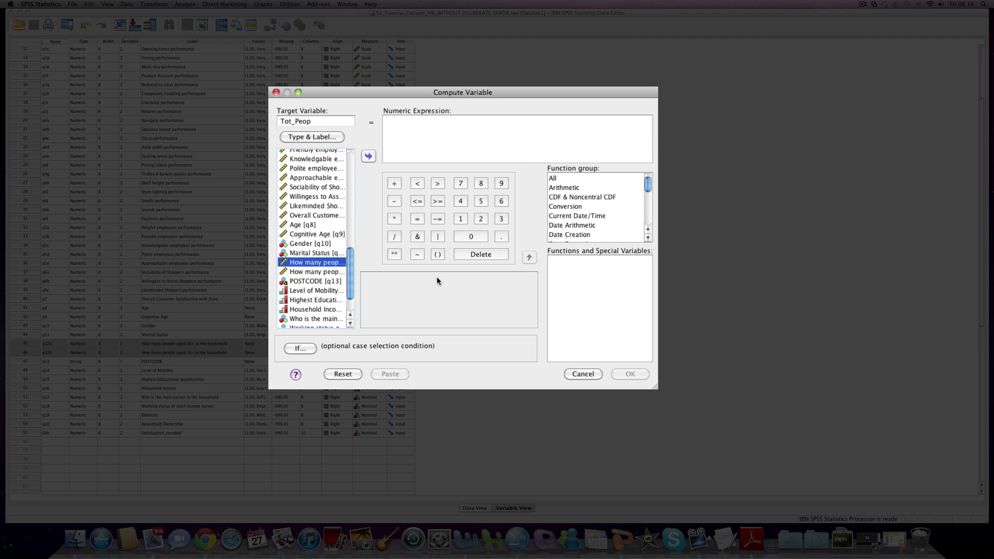
left_click(438, 253)
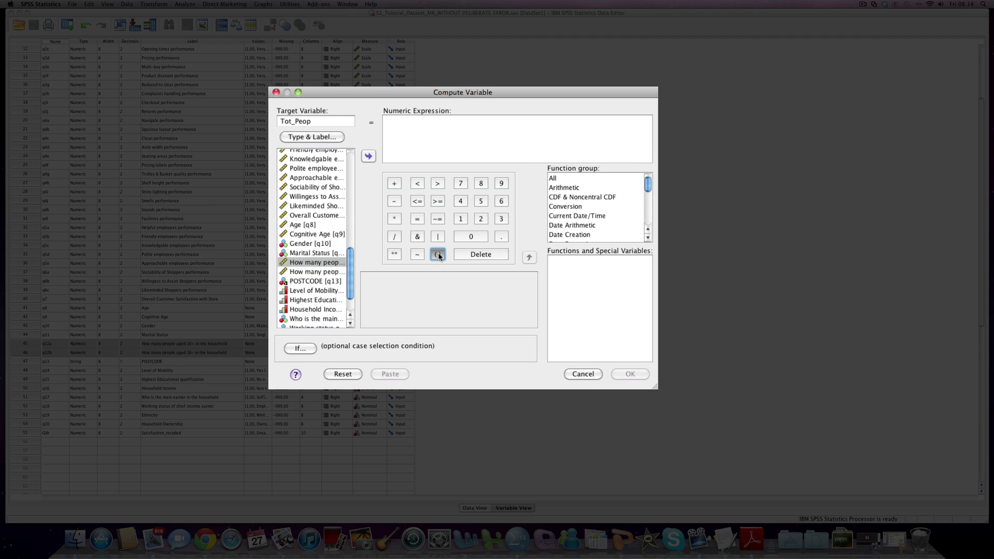
left_click(318, 264)
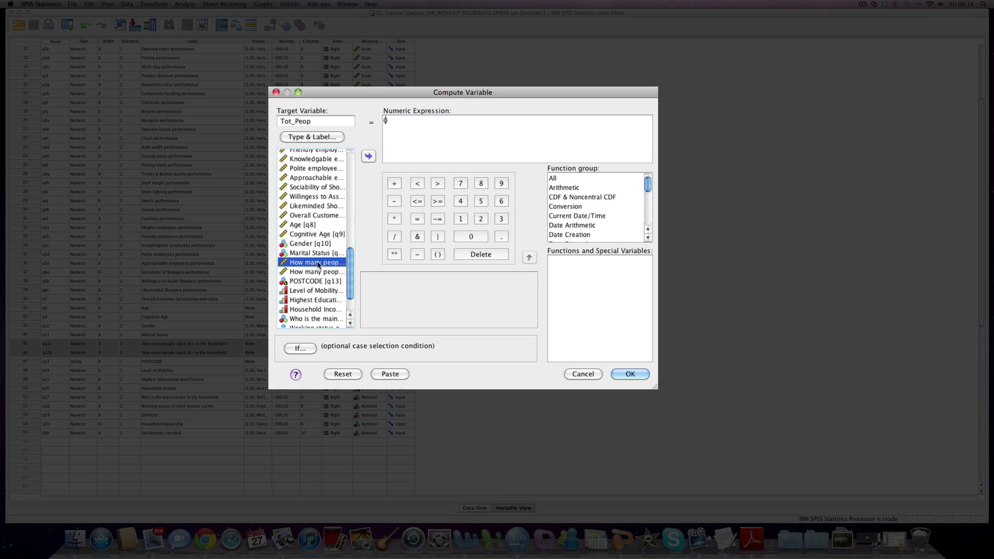
left_click(368, 156)
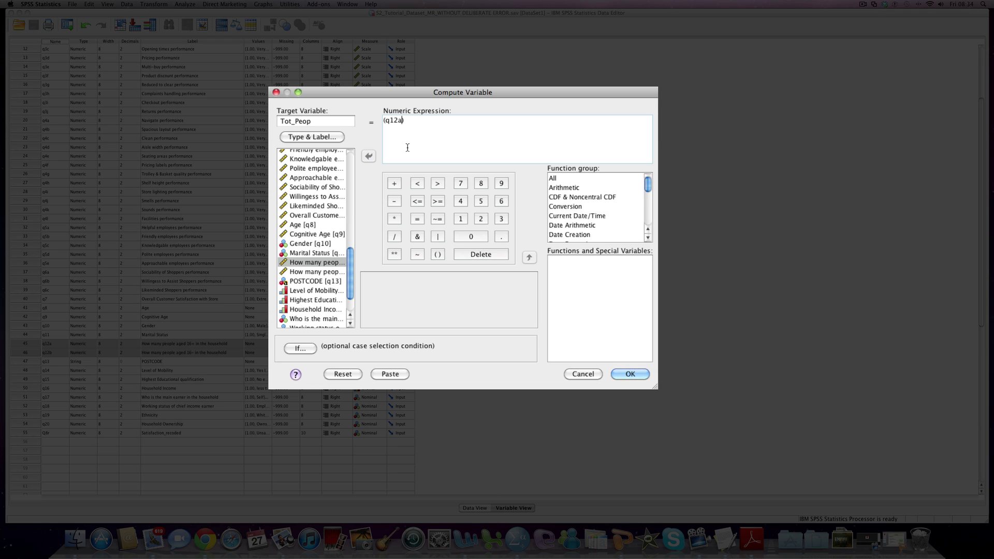
left_click(395, 184)
left_click(318, 272)
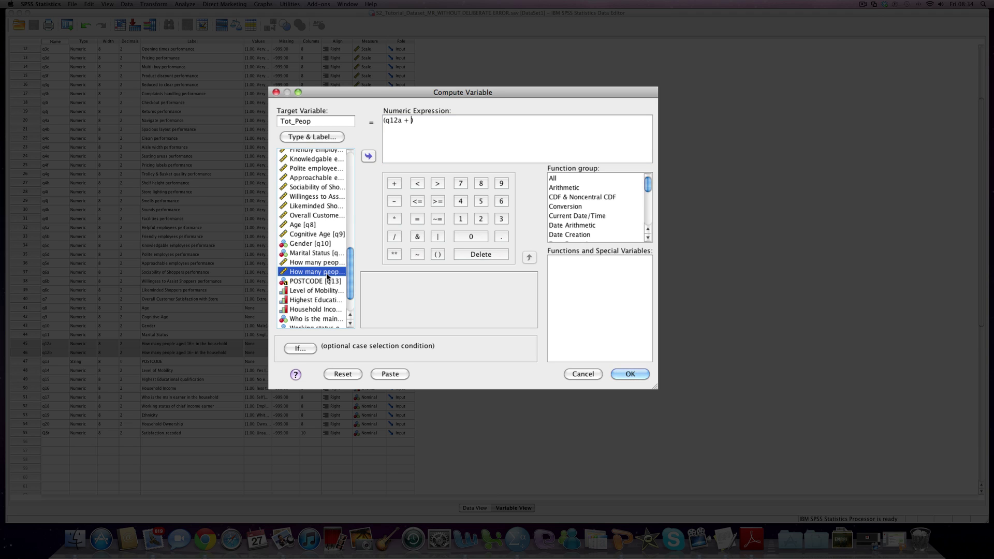
double_click(328, 273)
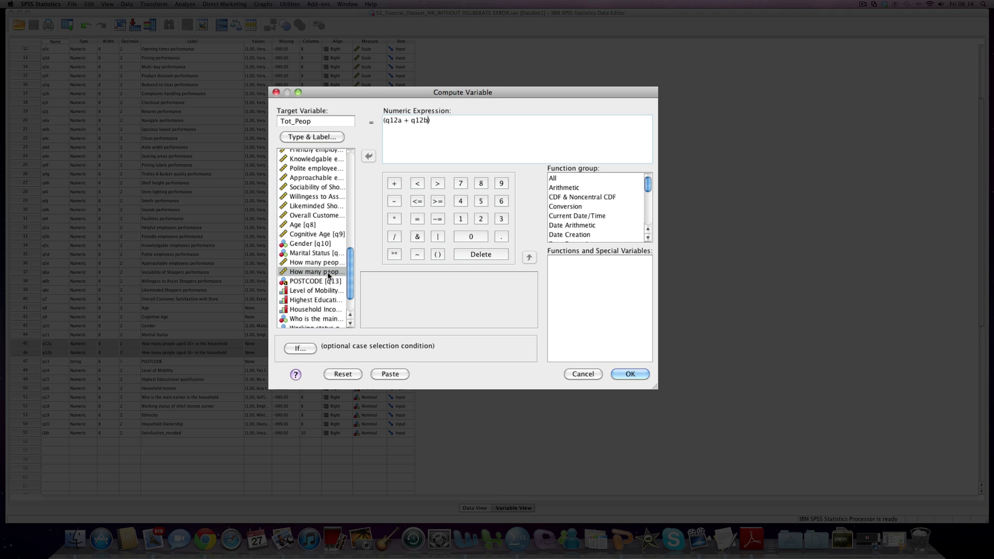
- Run the Tot_Peop computation, then close the Output Viewer without saving it
left_click(629, 374)
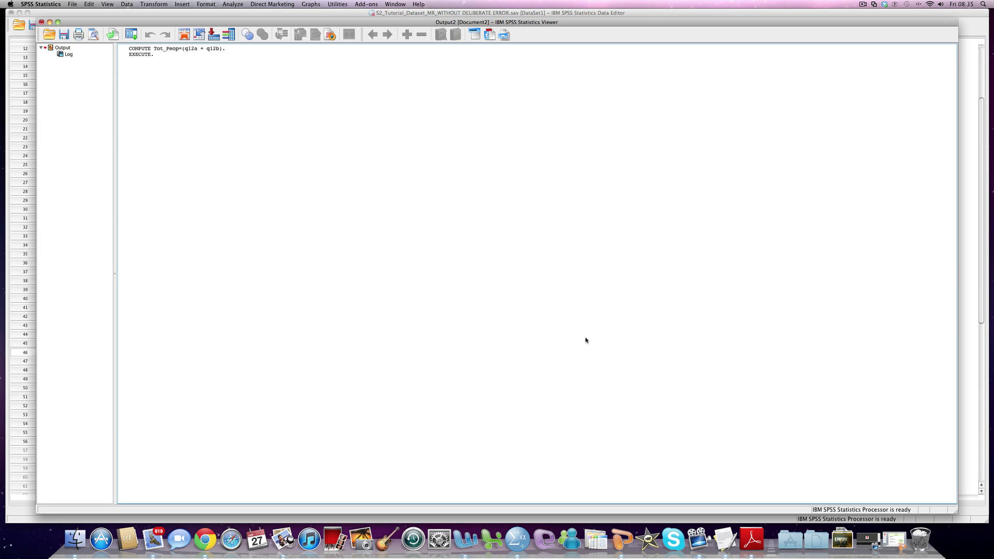
left_click(136, 57)
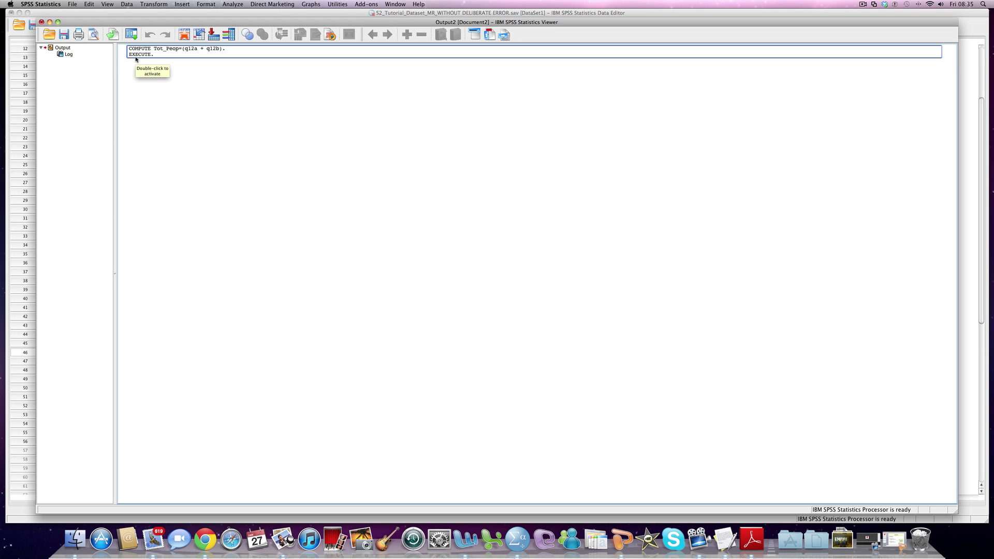
left_click(276, 70)
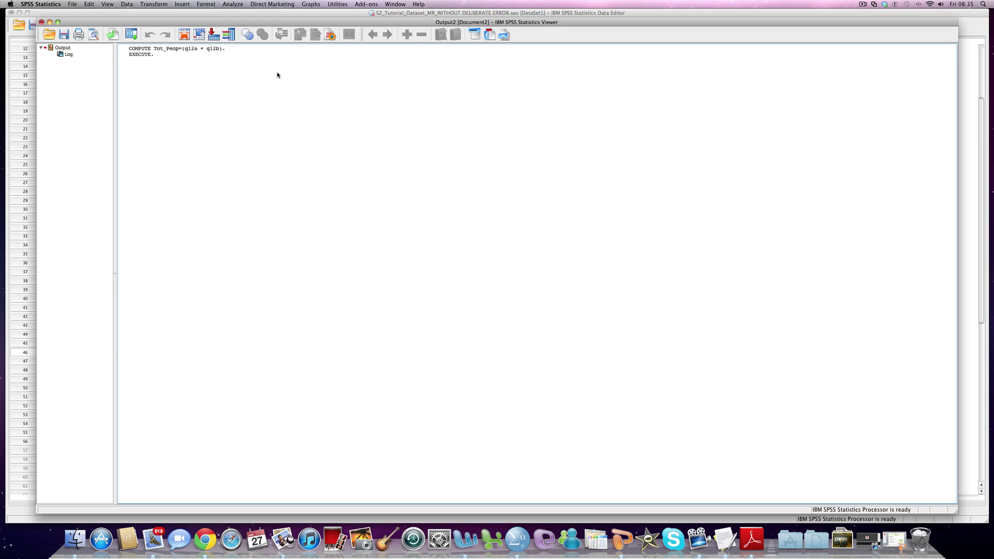
left_click(42, 21)
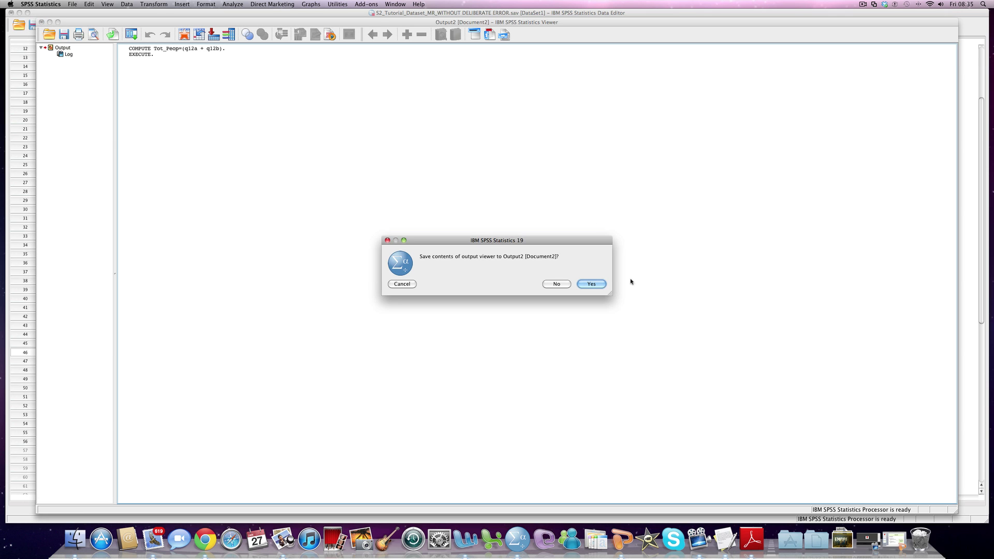
left_click(557, 283)
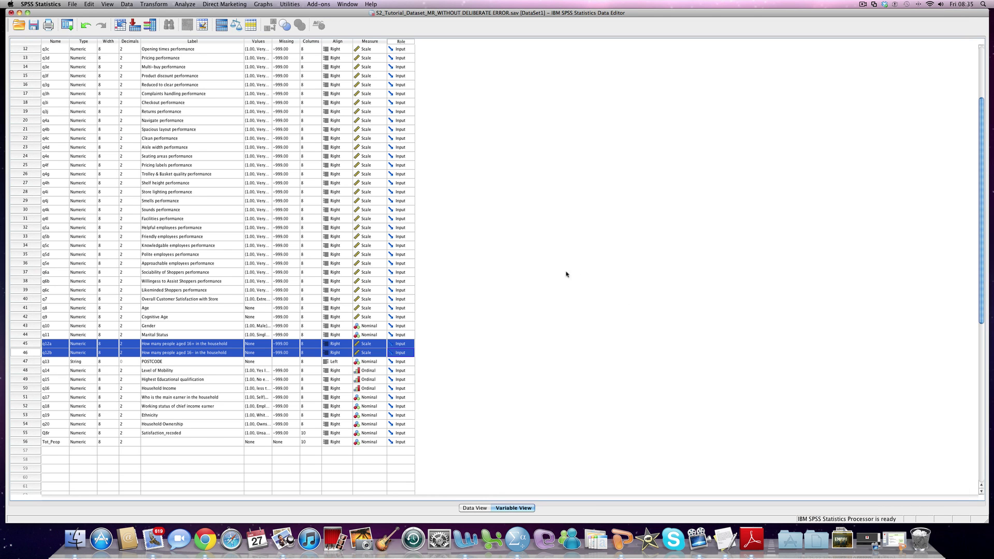
- Give row 56, Tot_Peop, the label 'Total number of people living in the household (q12a + q12b)'
scroll(259, 319, "down", 5)
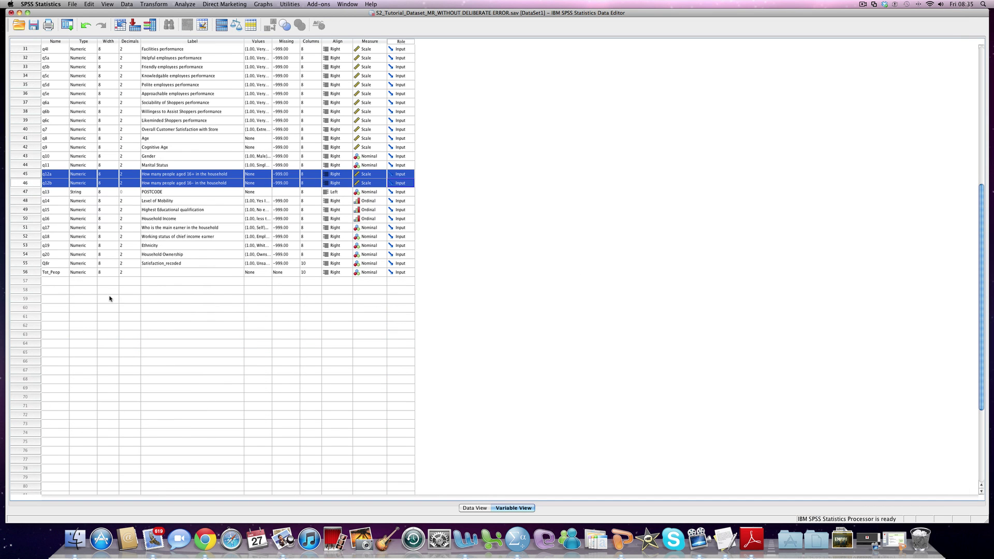
left_click(31, 273)
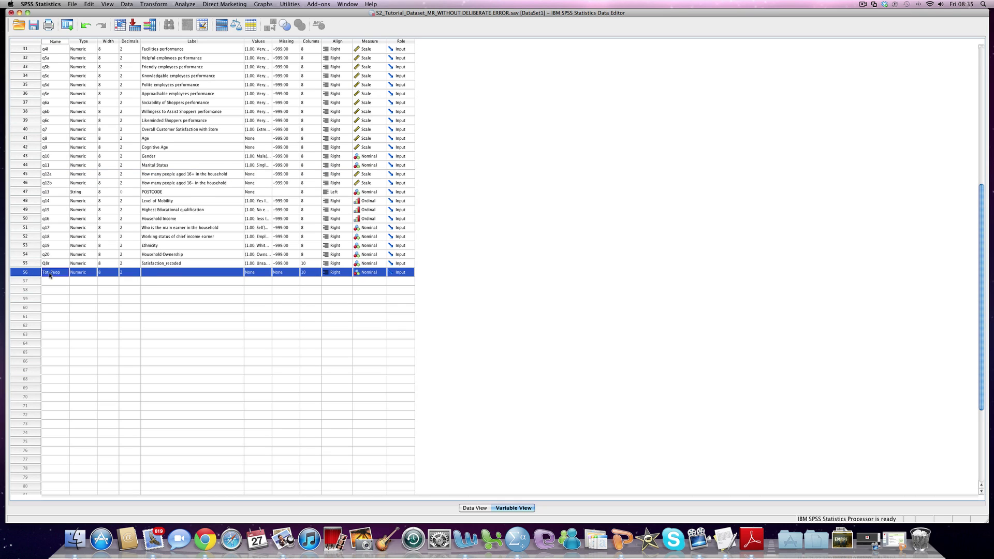
left_click(170, 272)
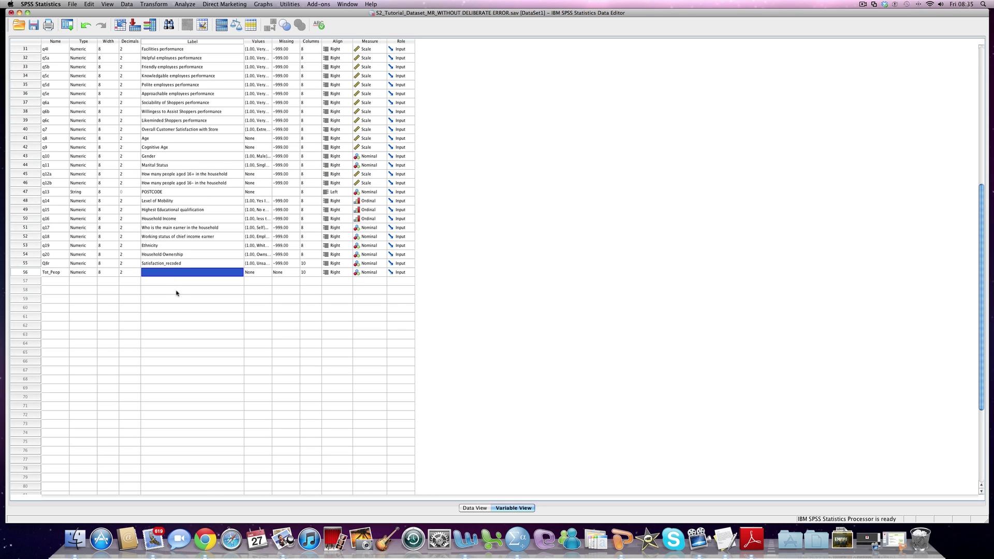
type("T")
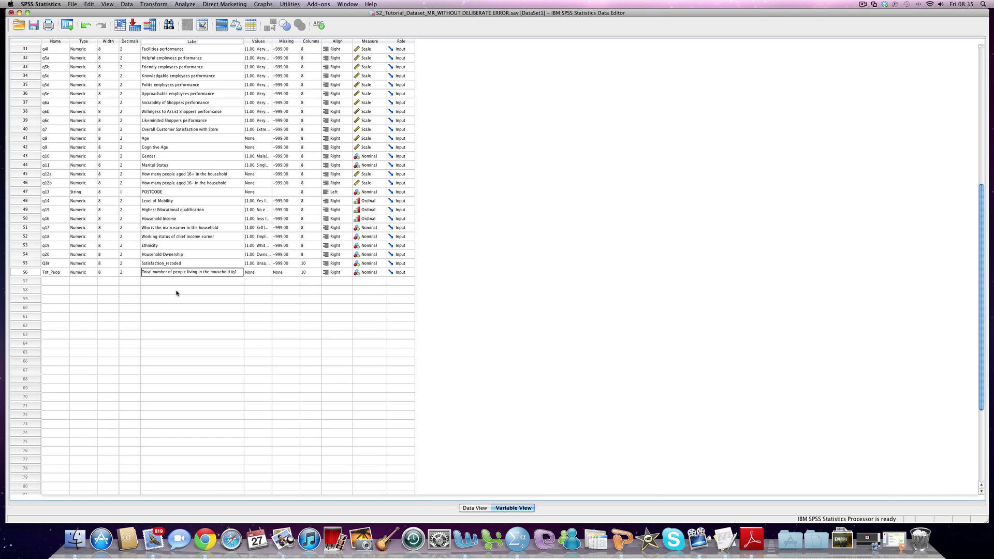
type("+ q12b)")
- Copy row 55's -999.00 missing-value setting into Tot_Peop's Missing cell
left_click(288, 264)
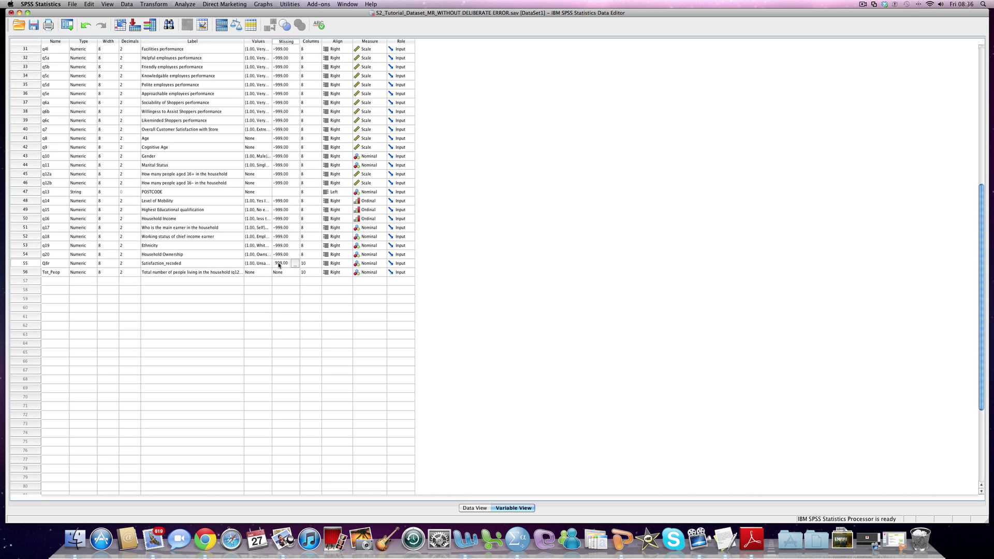
left_click(293, 264)
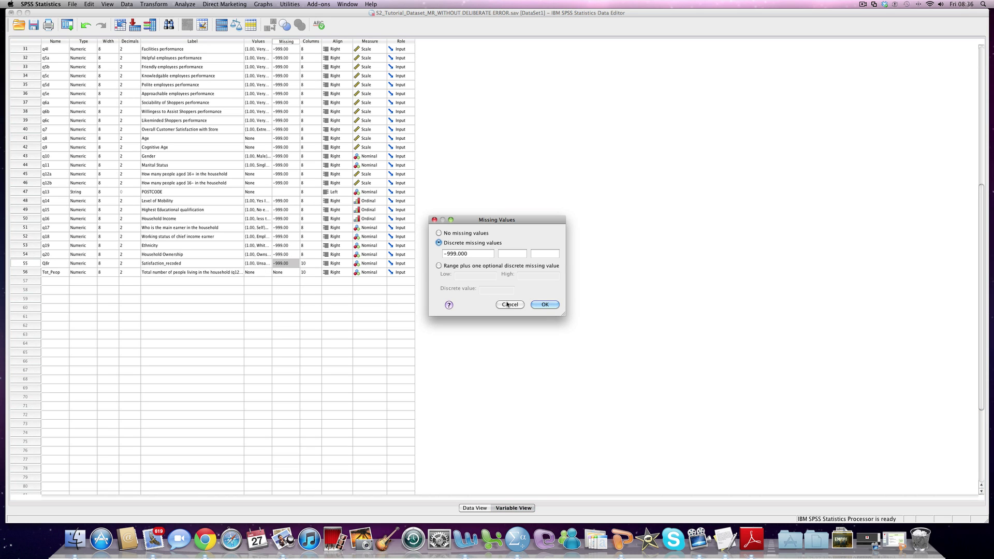
key("Return")
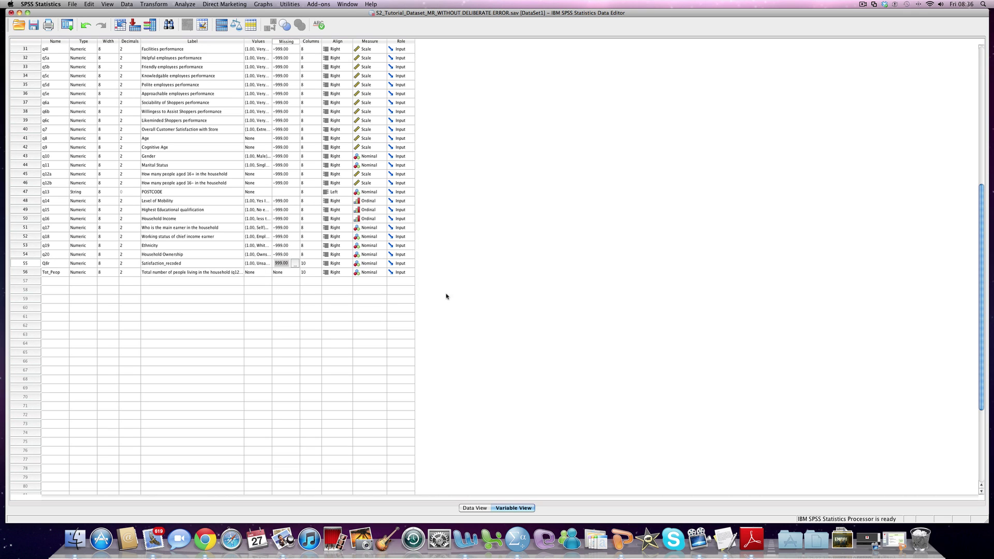
left_click(282, 272)
type("-999.00")
left_click(280, 288)
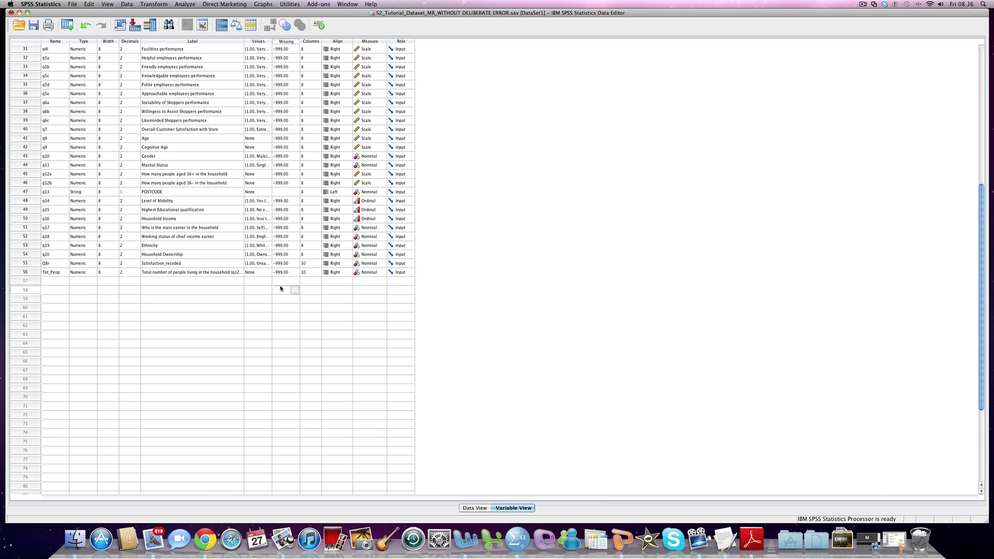